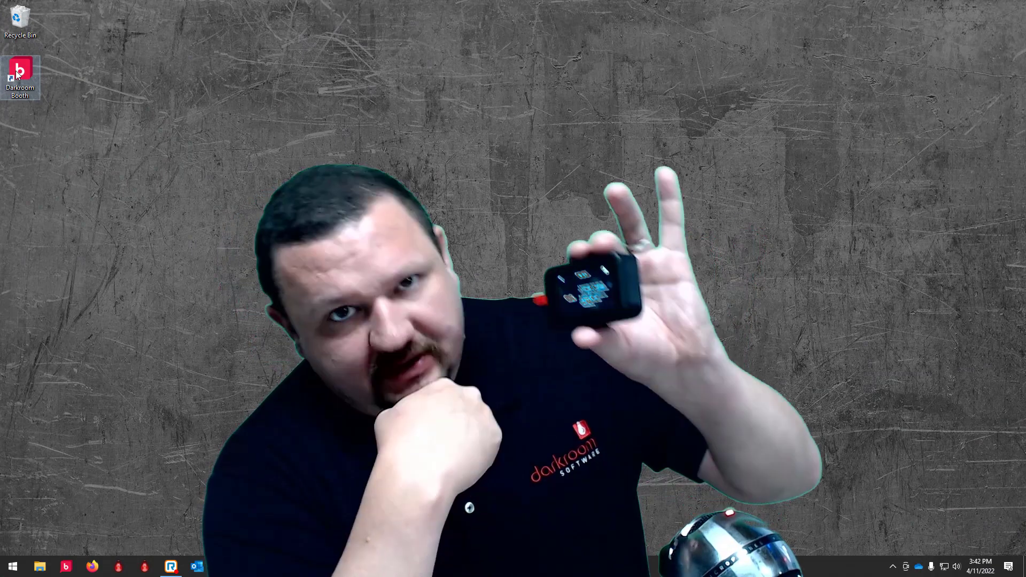
Launch Darkroom Booth from its shortcut on the Windows desktop.
{"action": "double_click", "coordinate": [16, 74]}
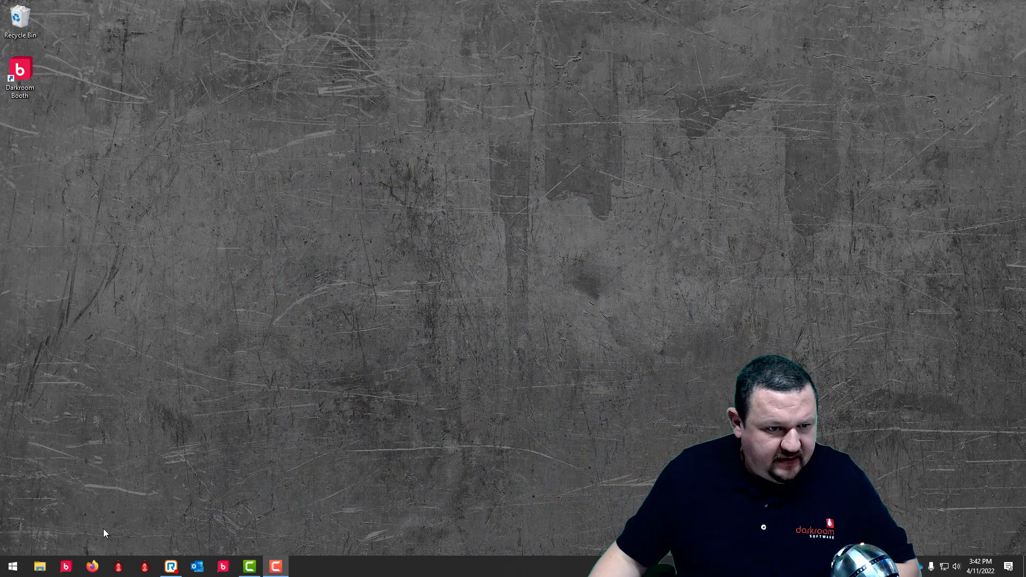
Find Bluetooth settings via a 'bl' Start search and pair the GoPro 2208 camera.
{"action": "left_click", "coordinate": [12, 567]}
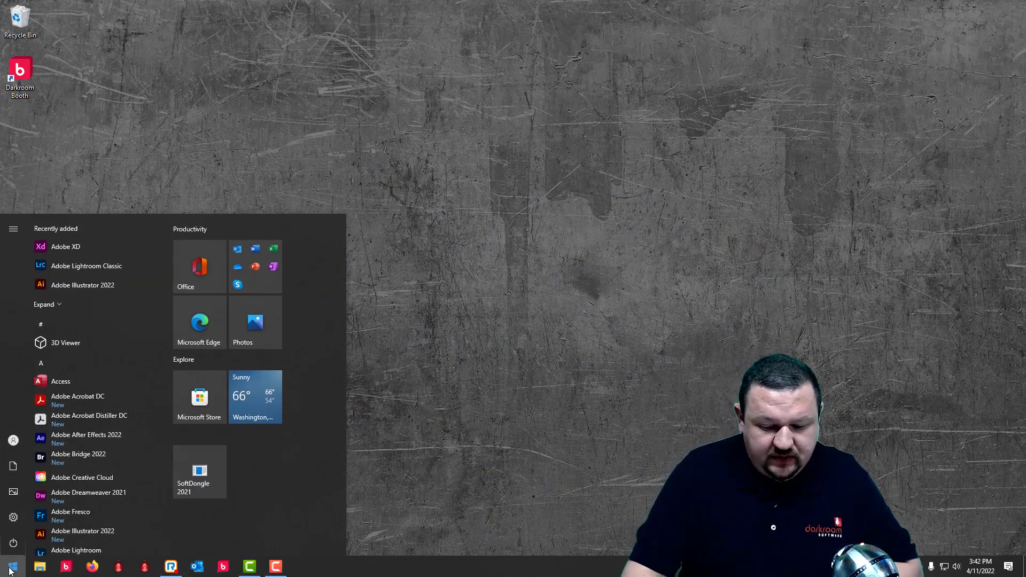
{"action": "type", "text": "bl"}
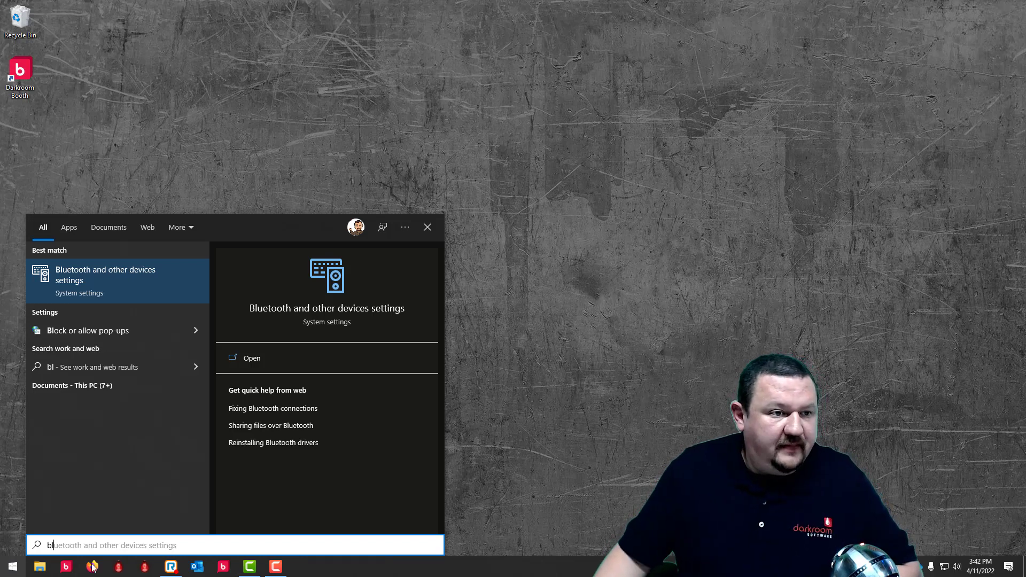
{"action": "left_click", "coordinate": [135, 281]}
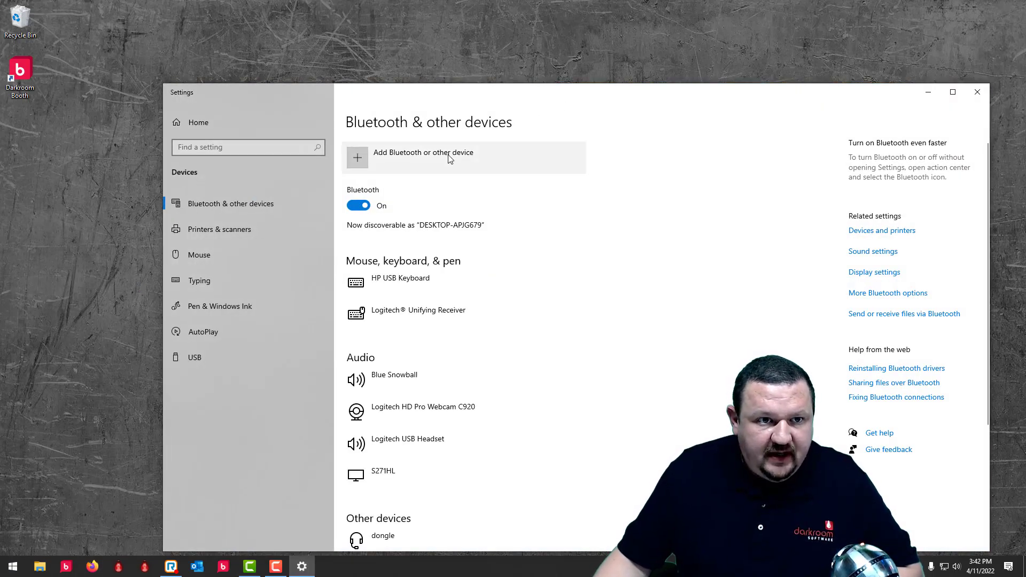
{"action": "left_click", "coordinate": [354, 160]}
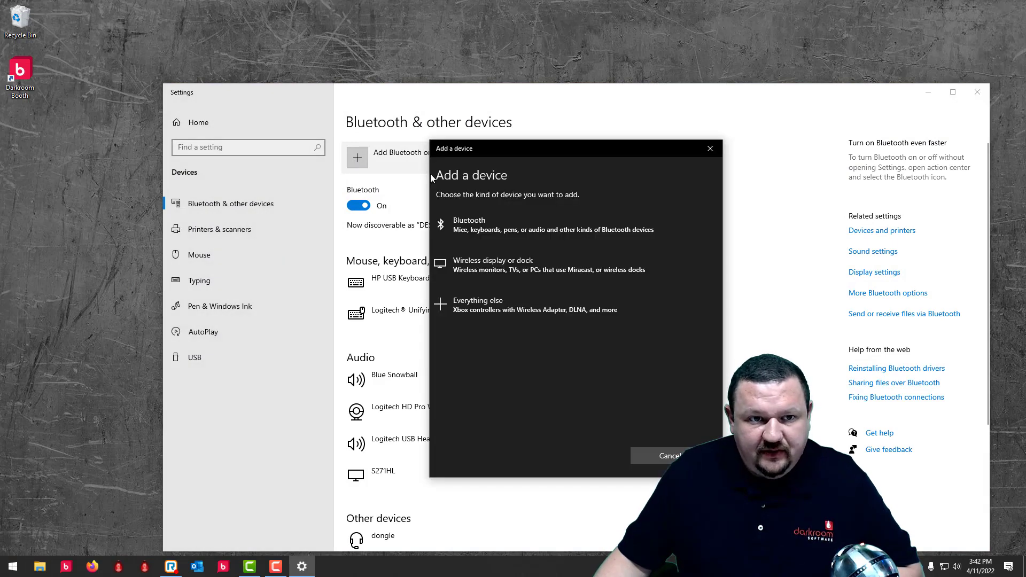
{"action": "left_click", "coordinate": [576, 233]}
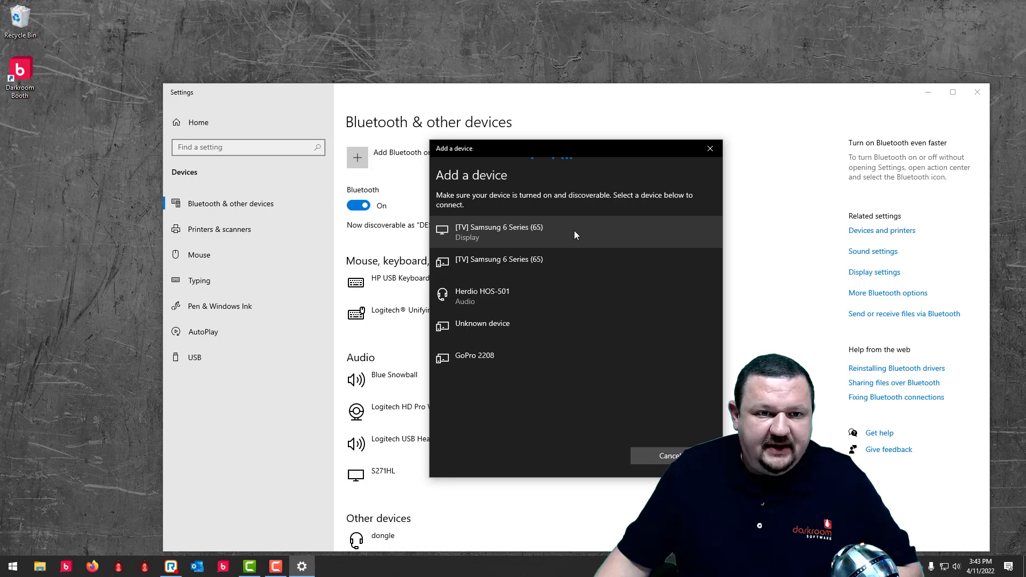
{"action": "left_click", "coordinate": [489, 361]}
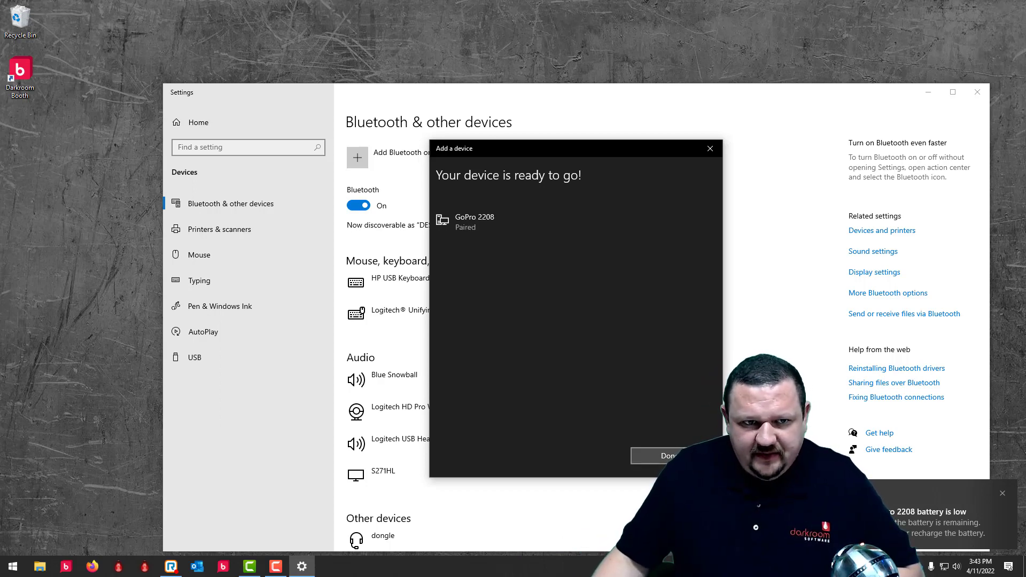
{"action": "left_click", "coordinate": [668, 456]}
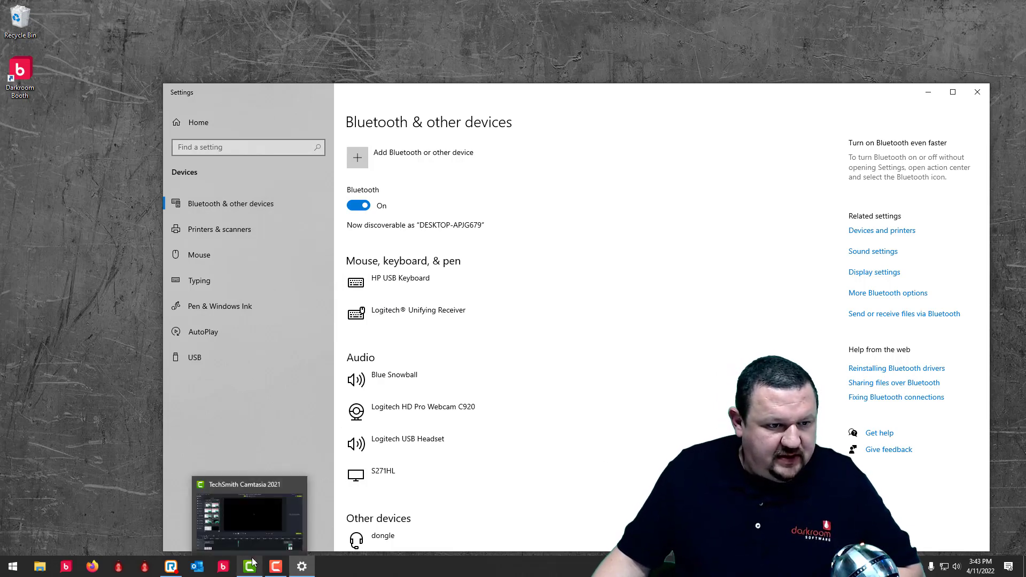
Bring Darkroom Booth forward from the taskbar, showing the Sample Single Image Event settings.
{"action": "left_click", "coordinate": [223, 567]}
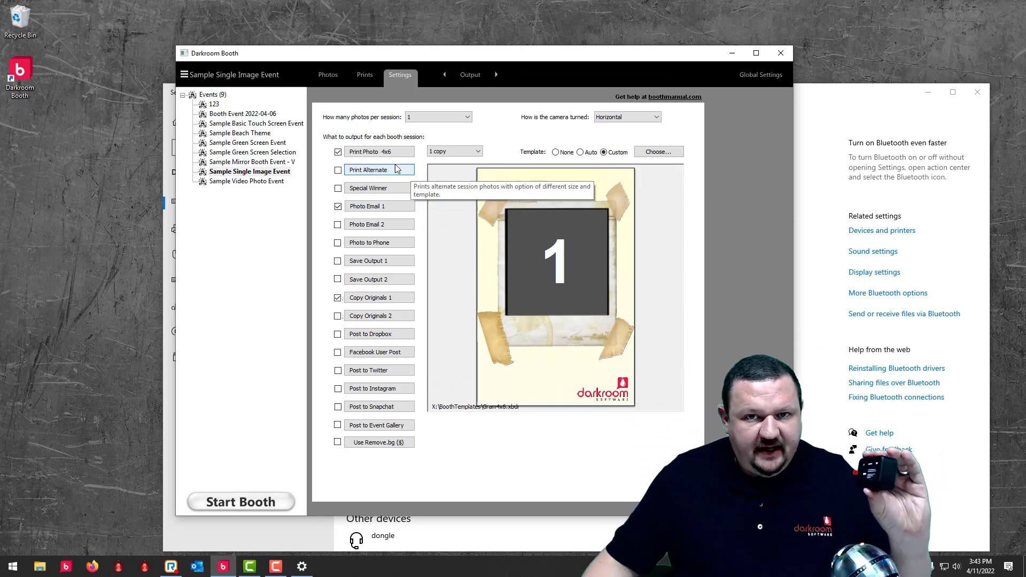
In Global Settings, add GoPro 2208 as a Bluetooth GoPro device, rescanning until it appears.
{"action": "left_click", "coordinate": [765, 76]}
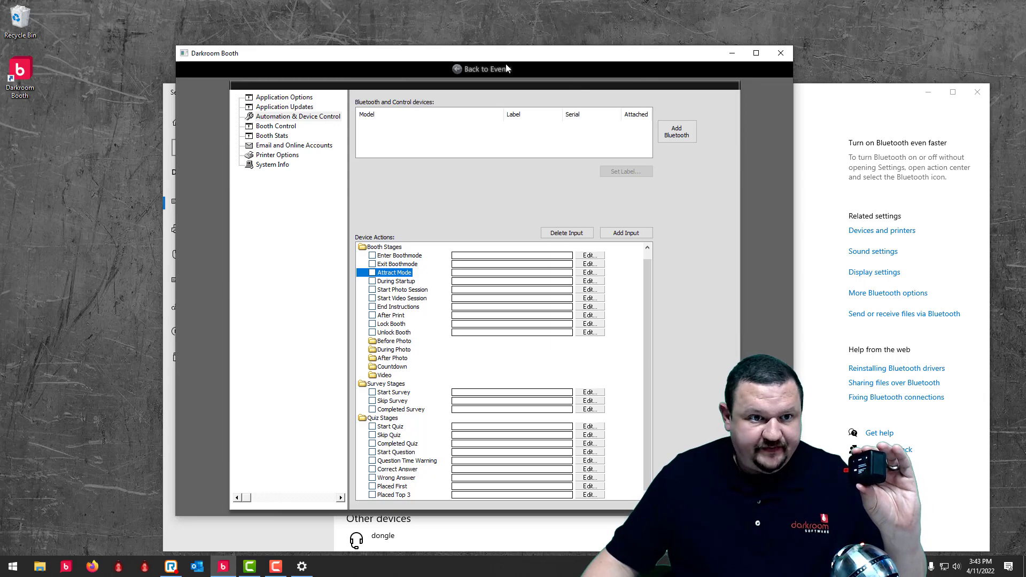
{"action": "left_click", "coordinate": [682, 131]}
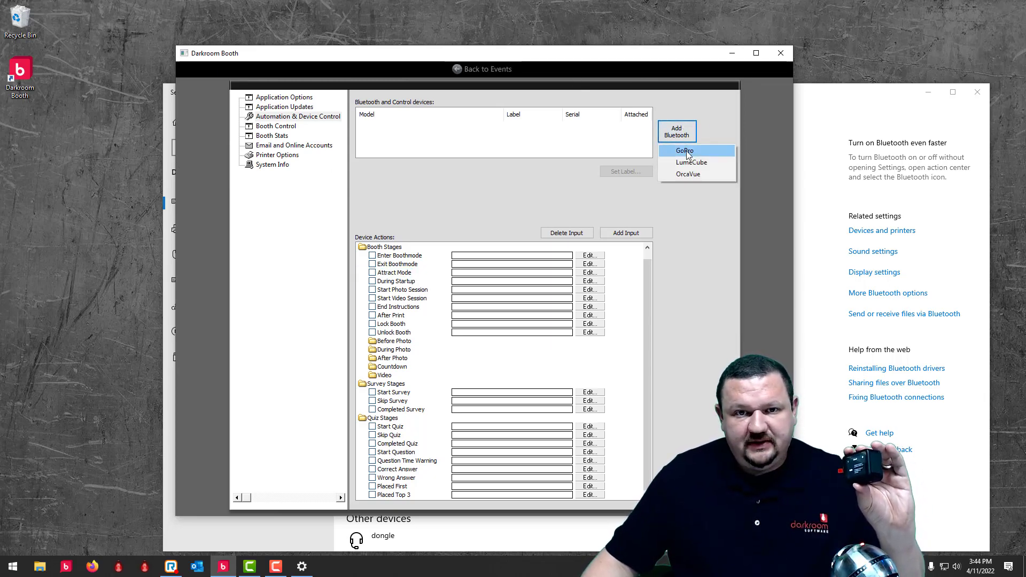
{"action": "left_click", "coordinate": [688, 150]}
{"action": "left_click", "coordinate": [599, 328]}
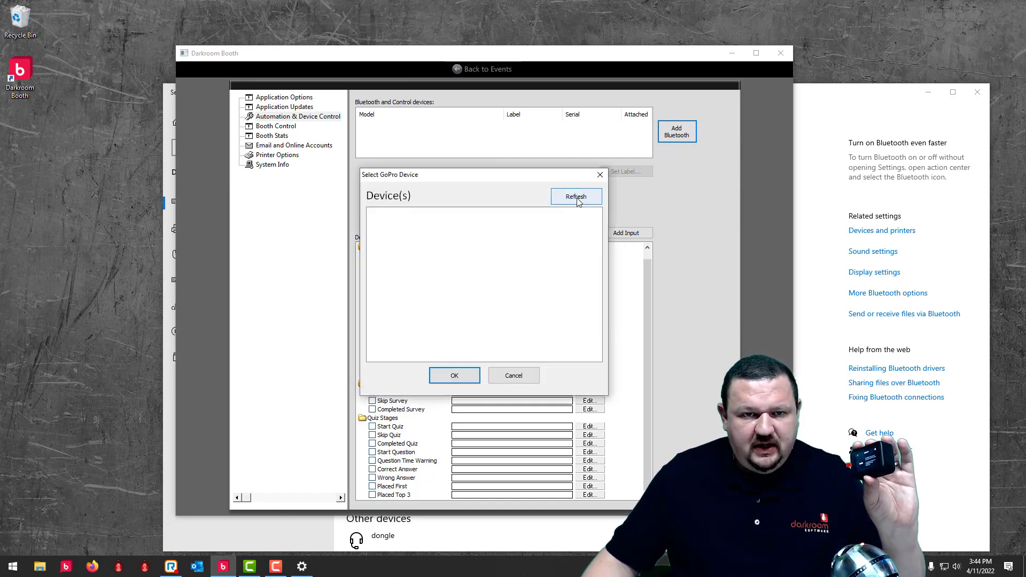
{"action": "left_click", "coordinate": [577, 200]}
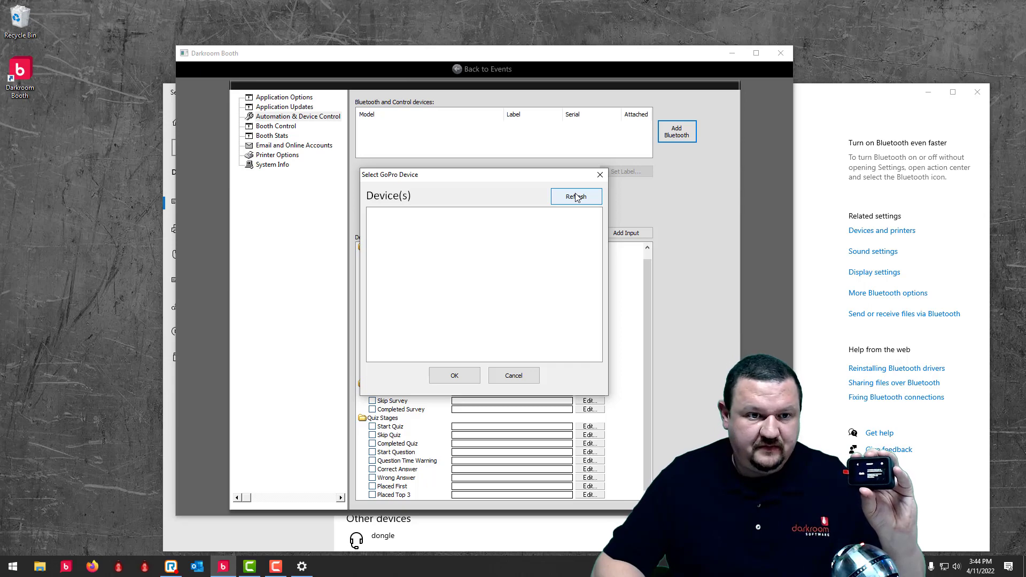
{"action": "left_click", "coordinate": [576, 196]}
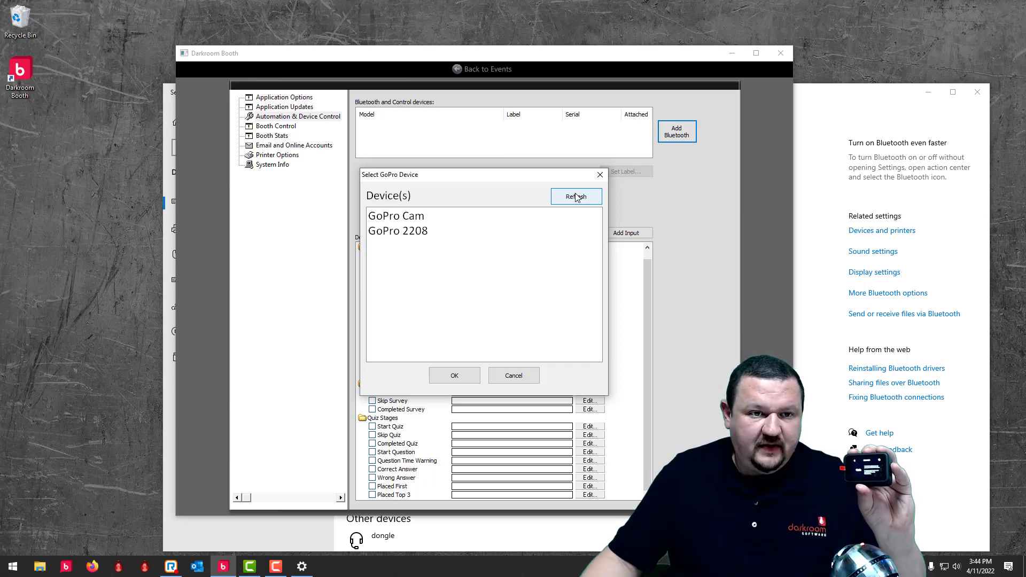
{"action": "left_click", "coordinate": [392, 236]}
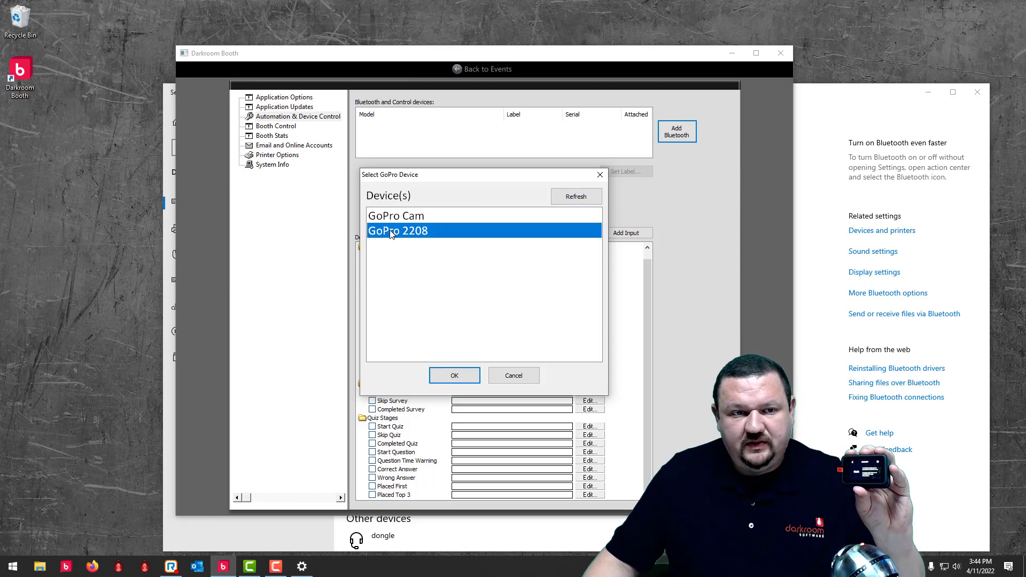
{"action": "left_click", "coordinate": [455, 376]}
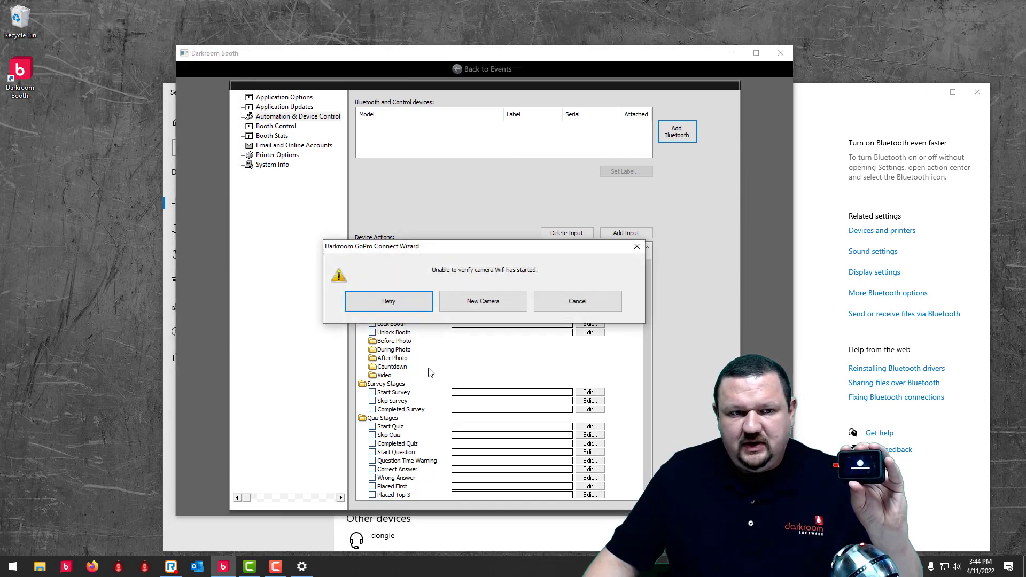
Retry the wizard's Wi-Fi check to show the camera's SSID and password, then list Wi-Fi networks.
{"action": "left_click", "coordinate": [402, 302]}
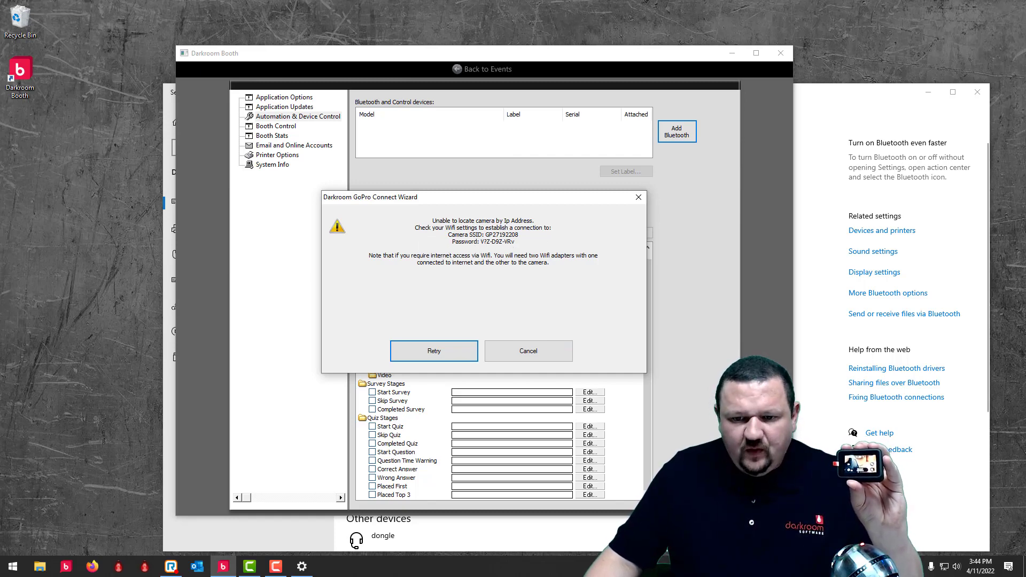
{"action": "left_click", "coordinate": [945, 568]}
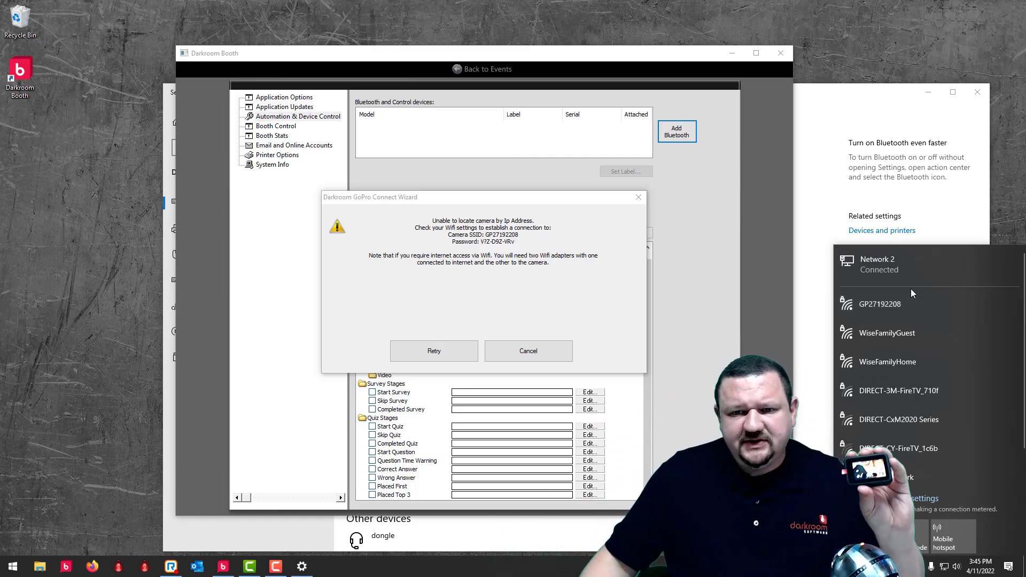
Connect to the GP27192208 network and enter the security key given by the wizard.
{"action": "left_click", "coordinate": [890, 307]}
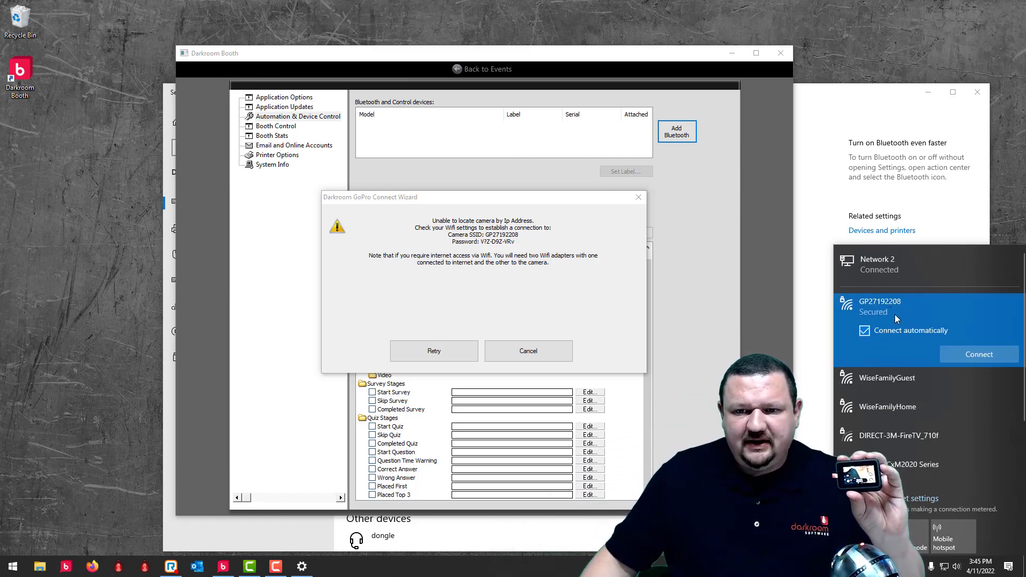
{"action": "left_click", "coordinate": [979, 355]}
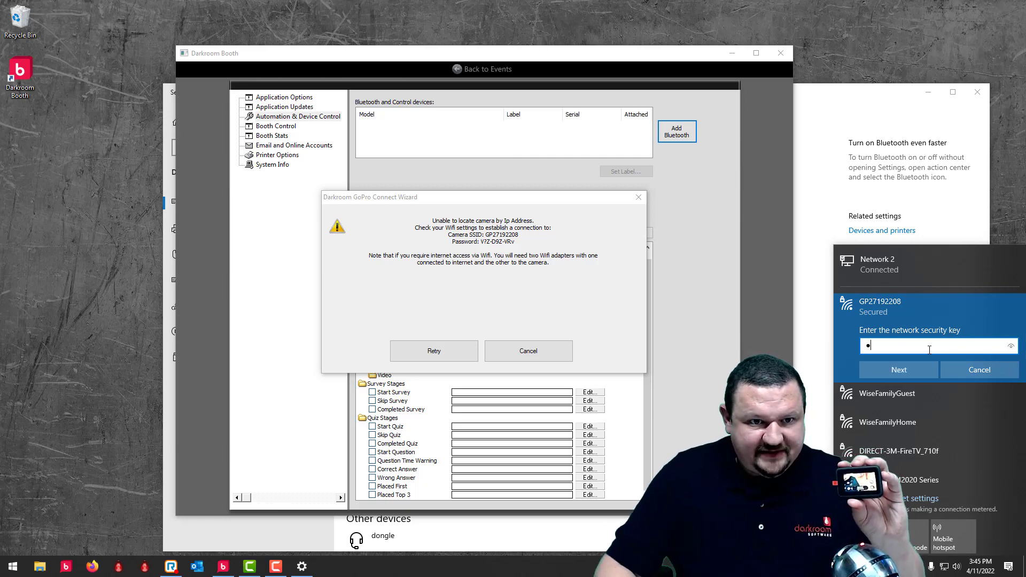
{"action": "type", "text": "7"}
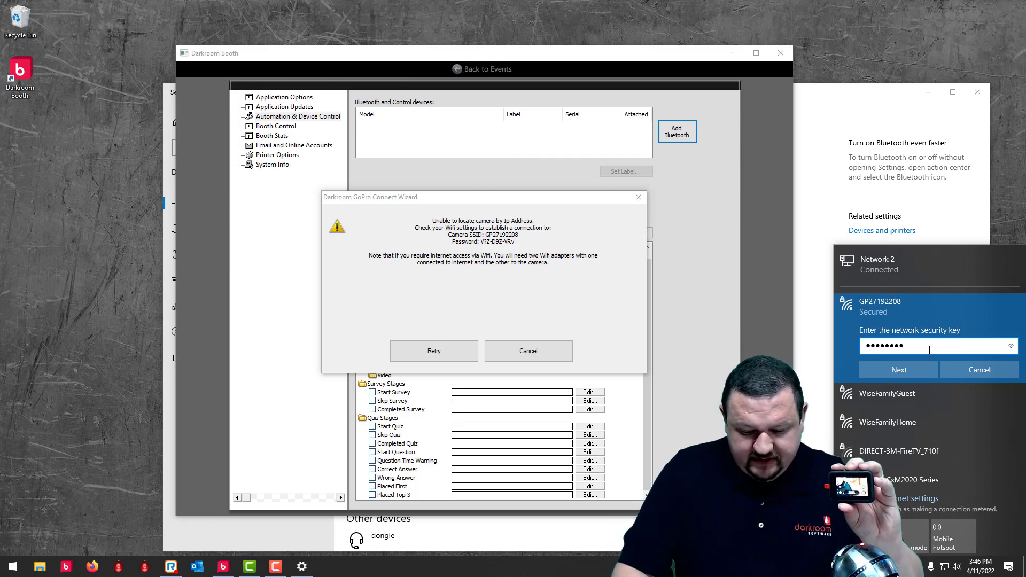
{"action": "type", "text": "V"}
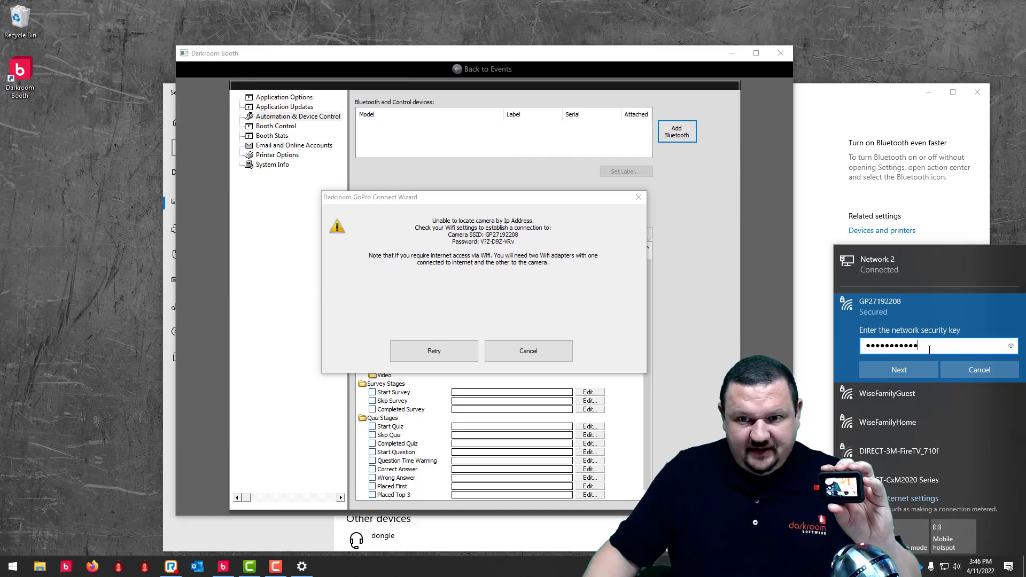
Submit the key and allow the PC to be discoverable on GP27192208.
{"action": "left_click", "coordinate": [909, 372]}
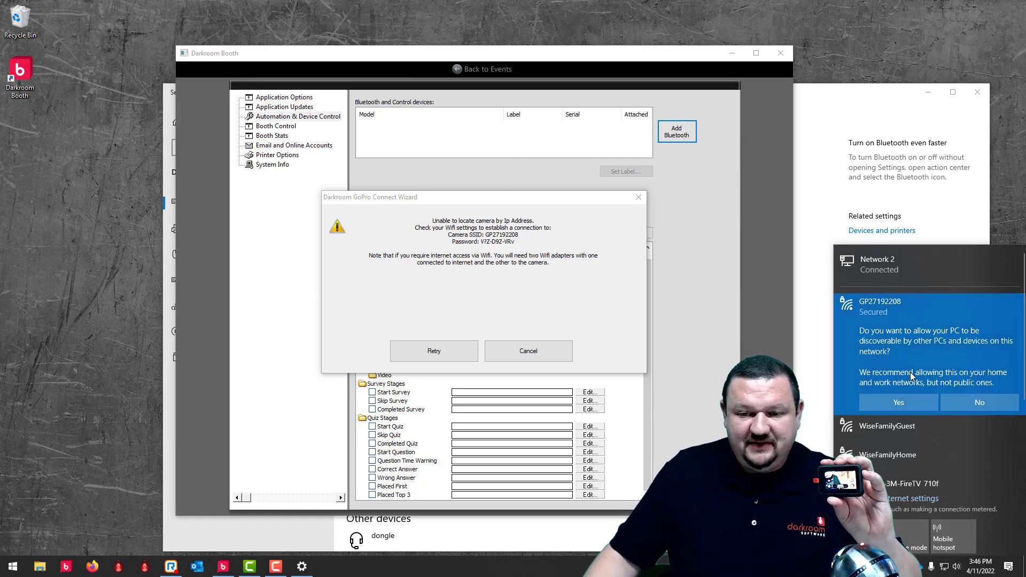
{"action": "left_click", "coordinate": [901, 406]}
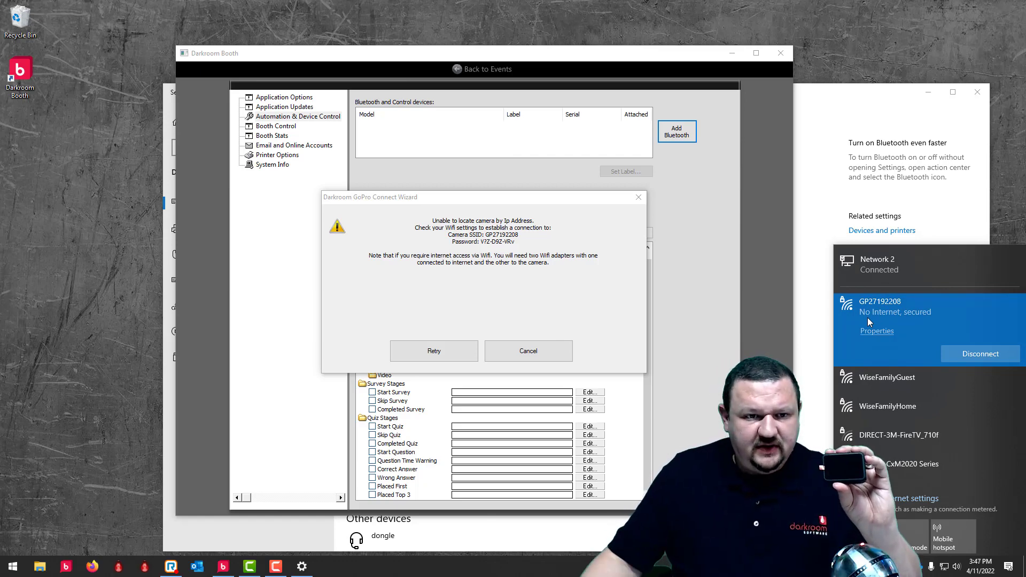
Retry until the GoPro is ready, then open the event's Camera page listing the HERO9 Black.
{"action": "left_click", "coordinate": [450, 360]}
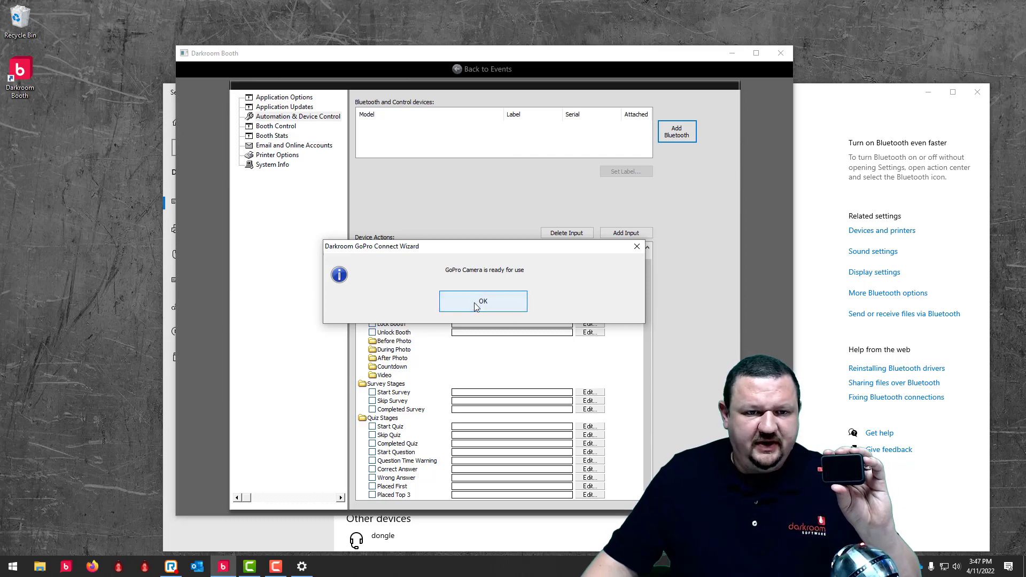
{"action": "left_click", "coordinate": [483, 302]}
{"action": "left_click", "coordinate": [474, 71]}
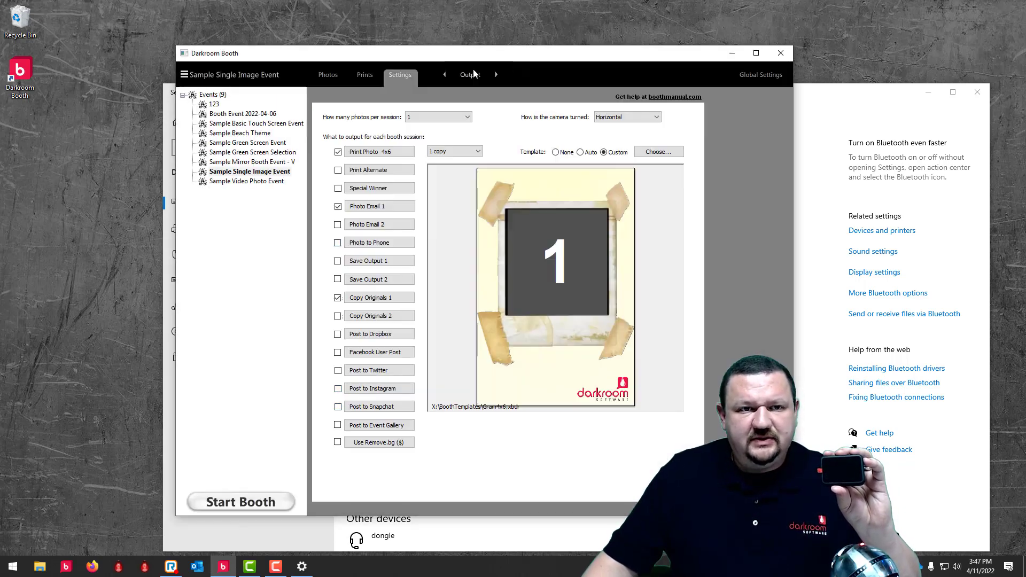
{"action": "left_click", "coordinate": [470, 75]}
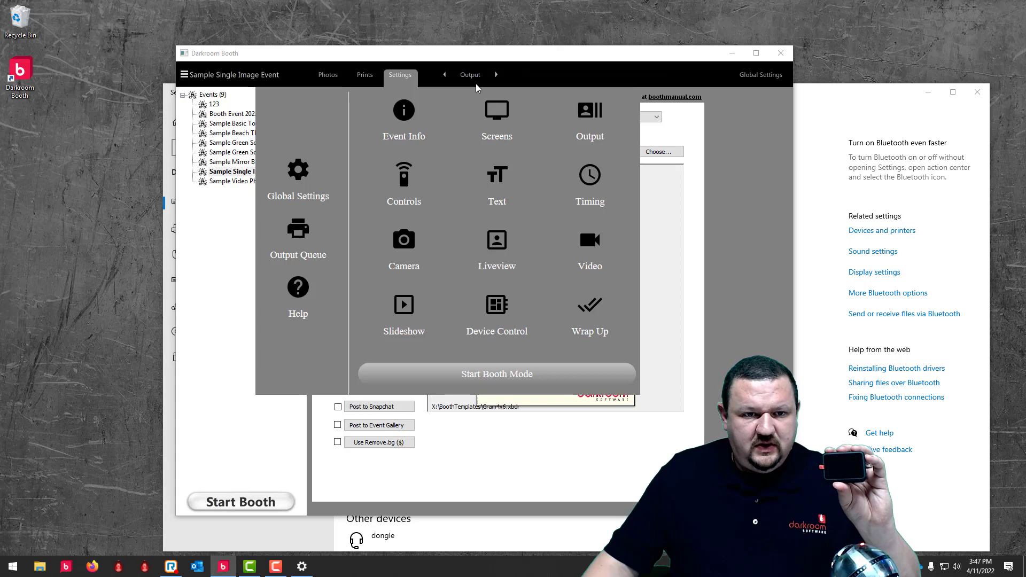
{"action": "left_click", "coordinate": [404, 252]}
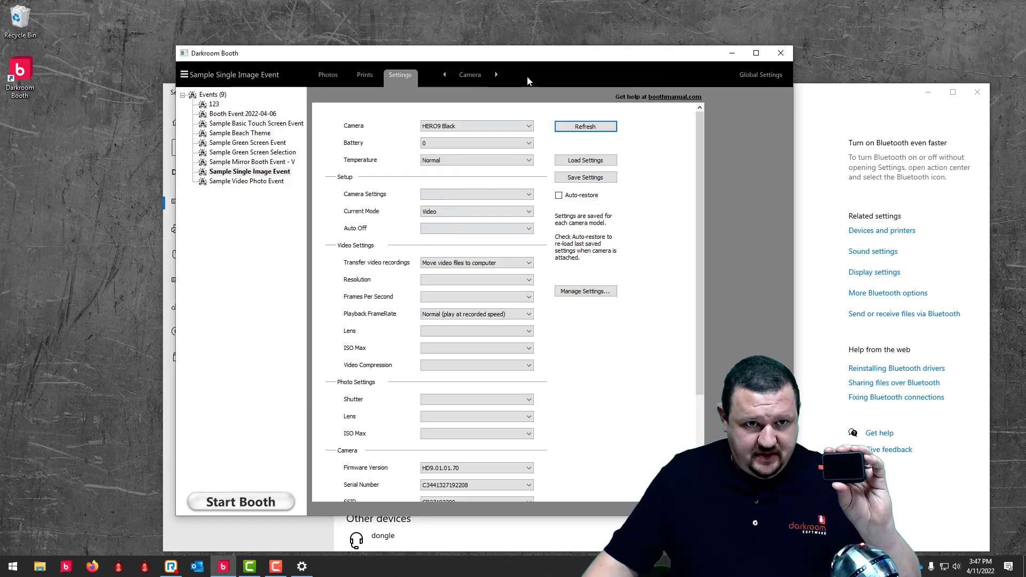